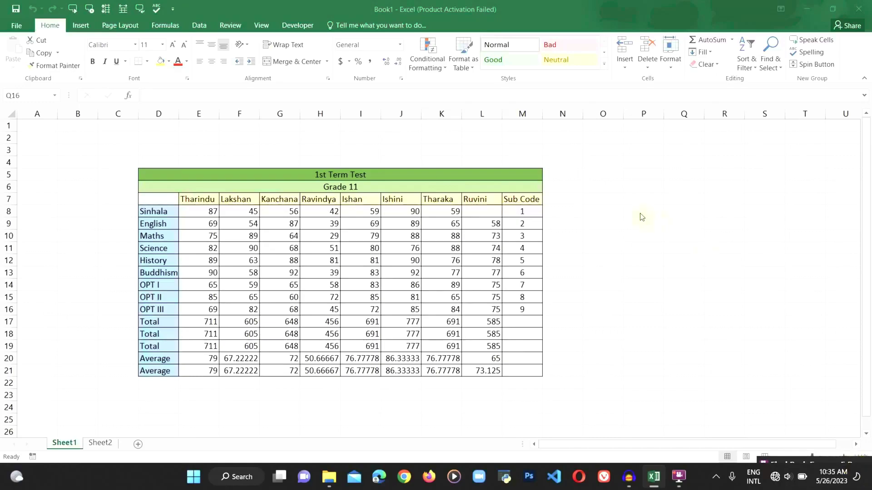
left_click(640, 190)
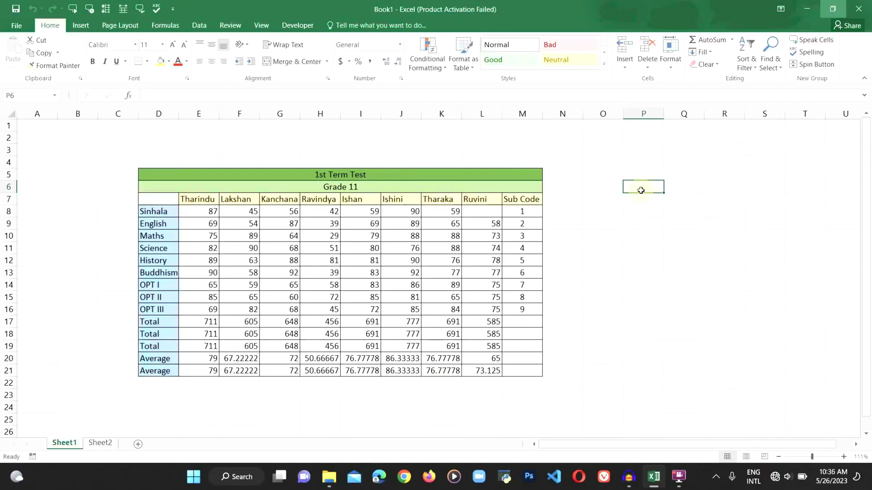
scroll(95, 227, "up", 2, "ctrl")
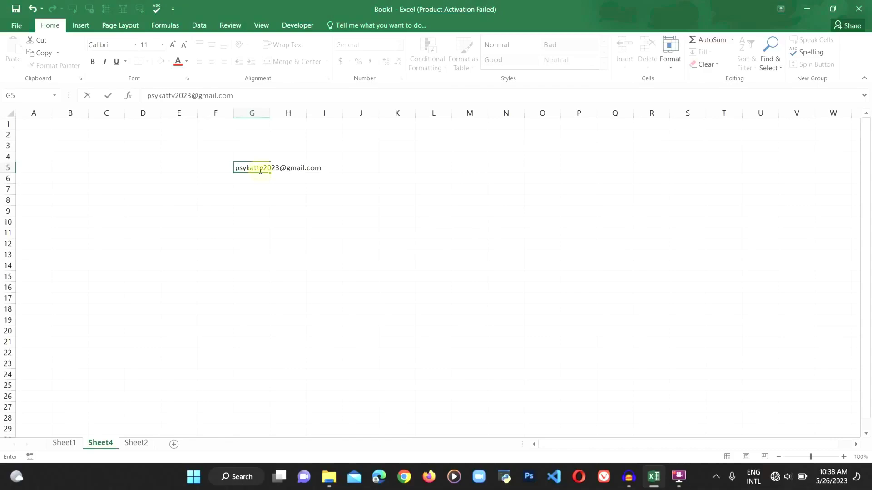
left_click(64, 444)
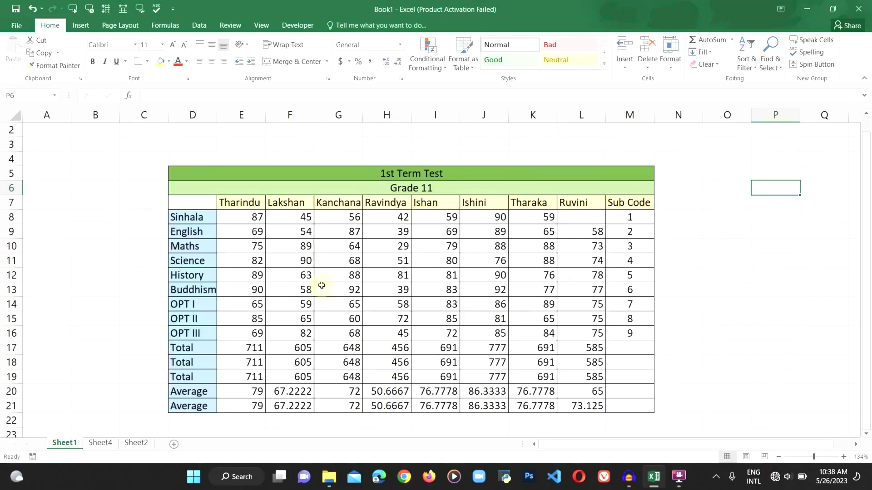
type("=")
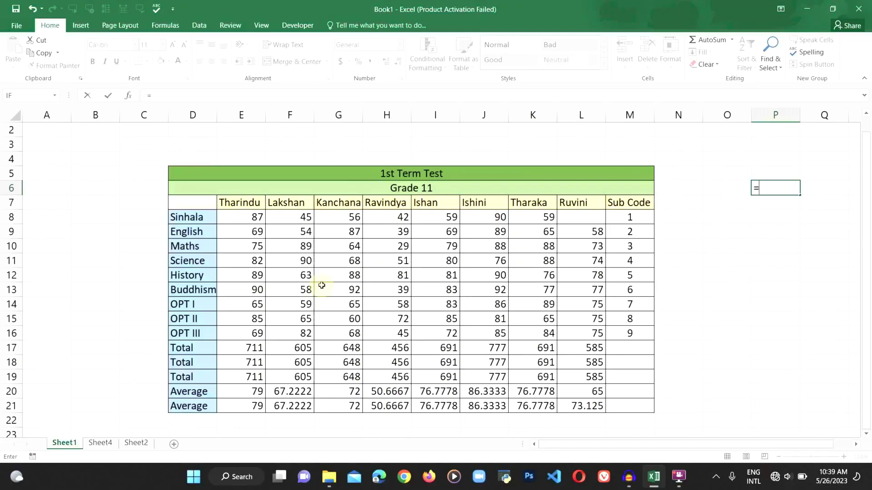
key("Escape")
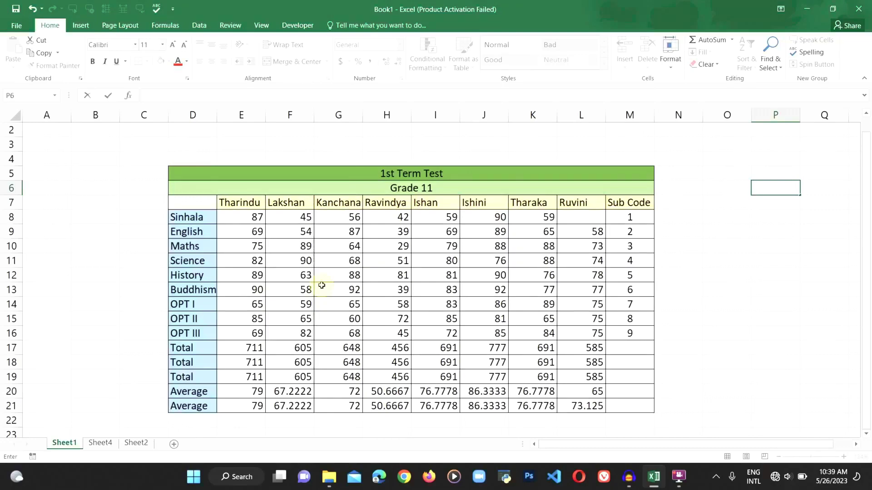
left_click(64, 443)
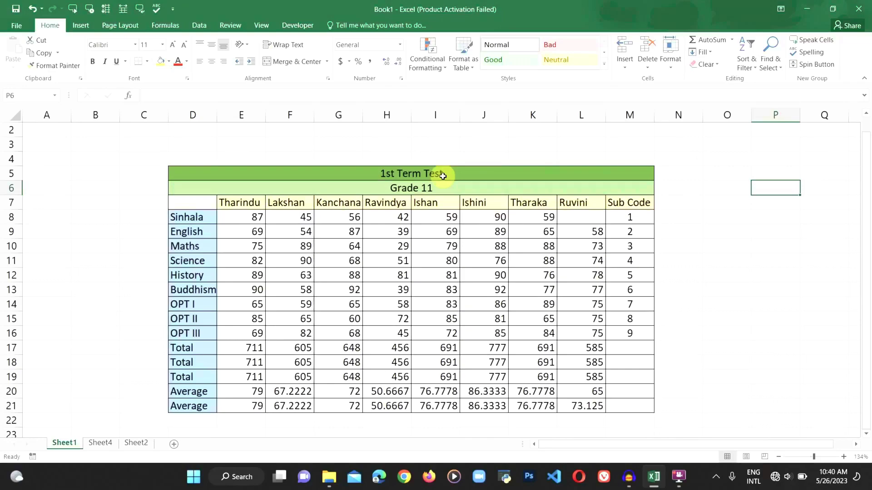
- Merge and center cells D4:M4 and D5:M5 as two separate rows on Sheet4
left_click(101, 444)
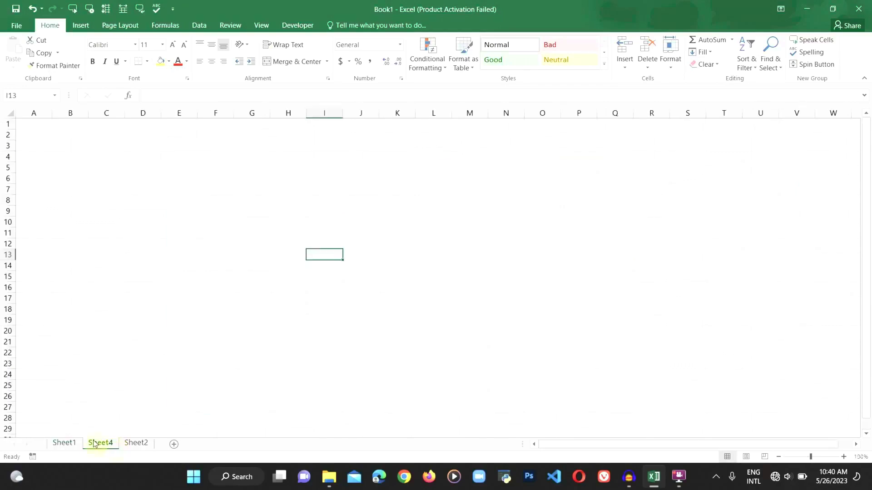
left_click(68, 444)
left_click(100, 444)
left_click_drag(142, 156, 472, 161)
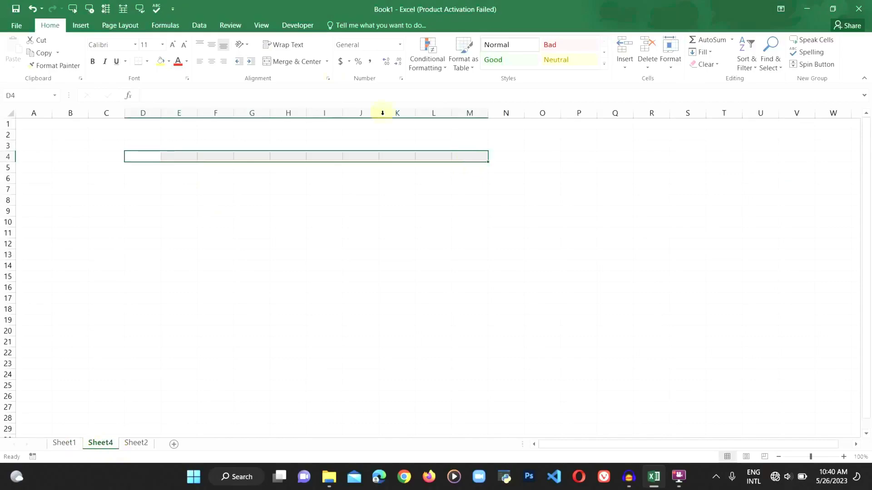
left_click(304, 61)
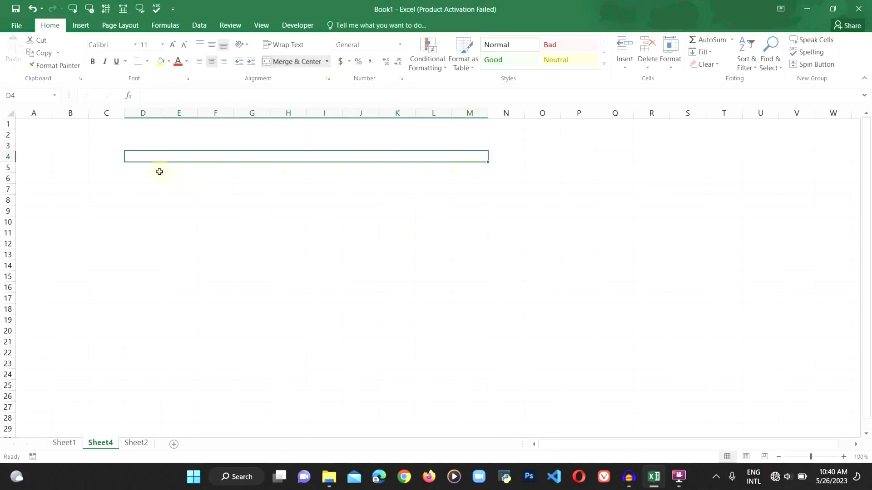
left_click_drag(157, 171, 469, 171)
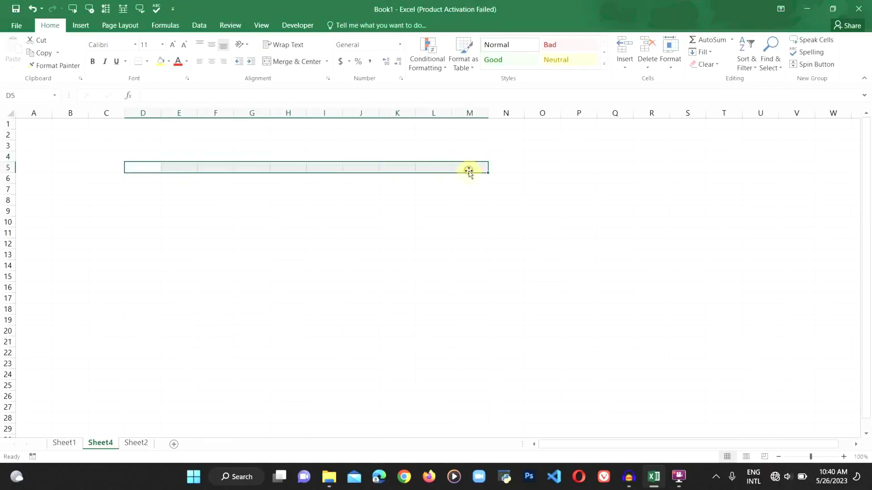
left_click(285, 63)
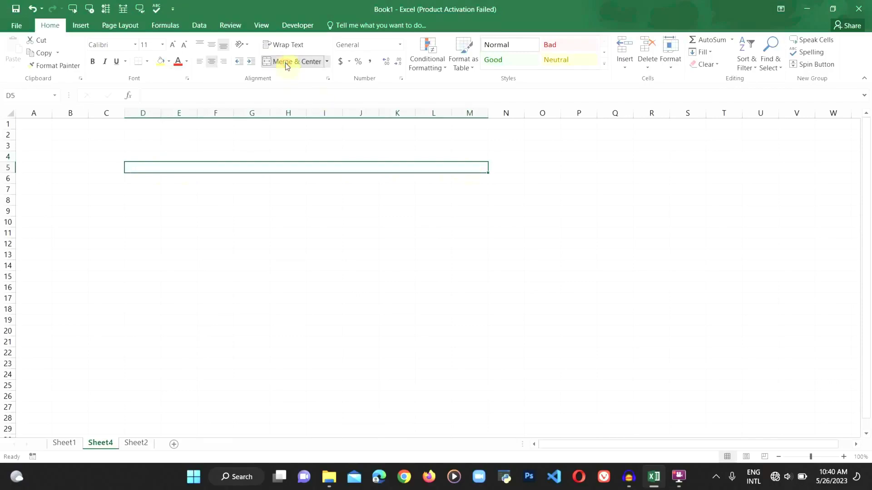
left_click(548, 188)
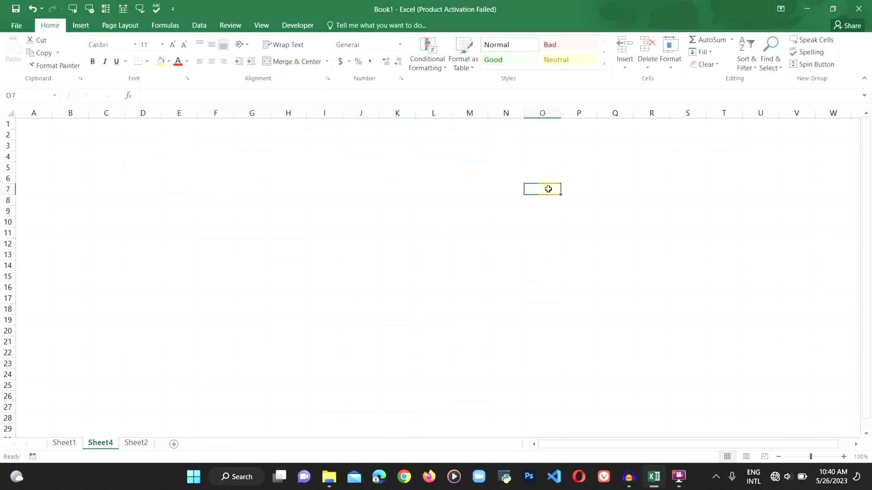
- Try merging and centering D4:M5 as a single block, and unmerge the range again
left_click_drag(134, 159, 439, 165)
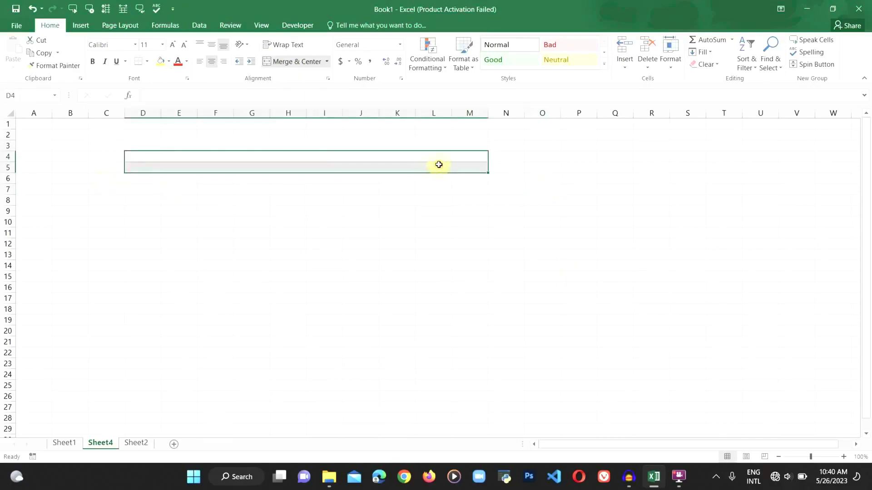
left_click(287, 62)
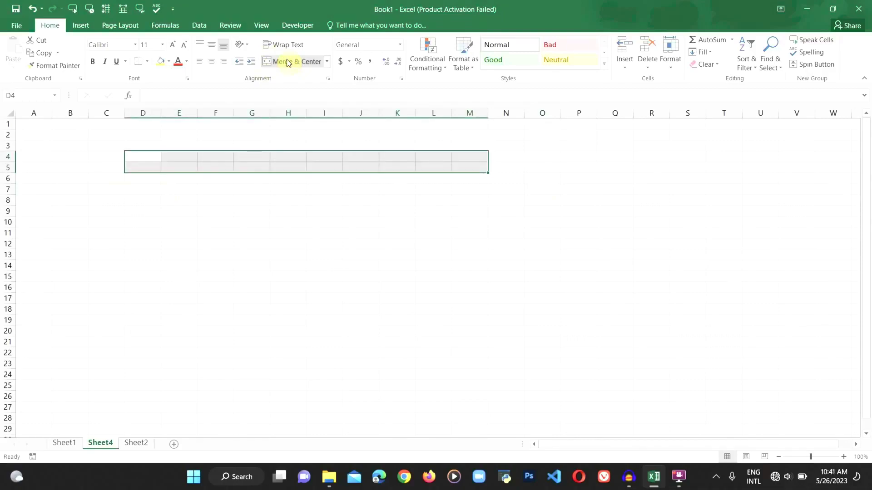
left_click(289, 63)
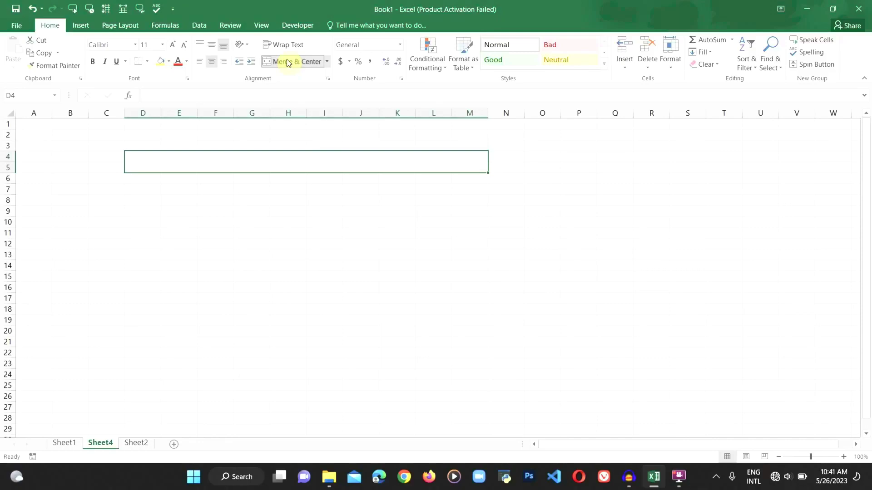
left_click(288, 63)
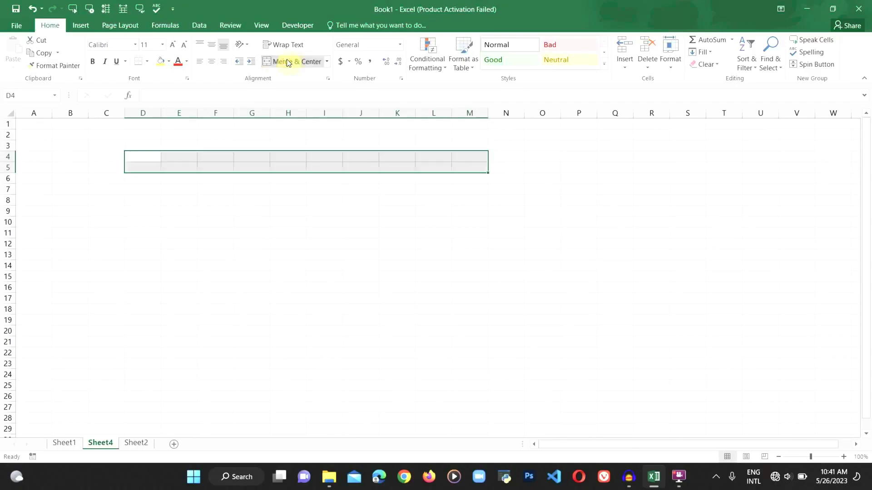
- Merge the range D4:M5 with Merge Across so that each row forms its own merged cell
left_click(327, 62)
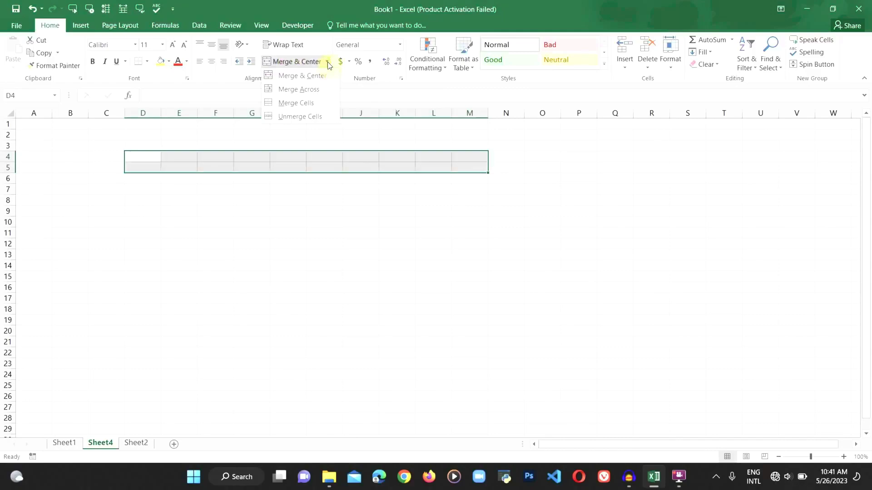
left_click(317, 91)
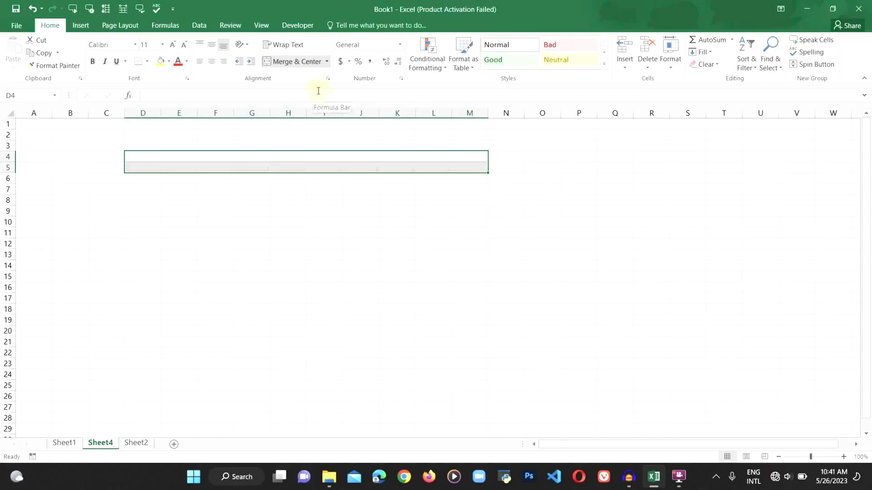
left_click(345, 207)
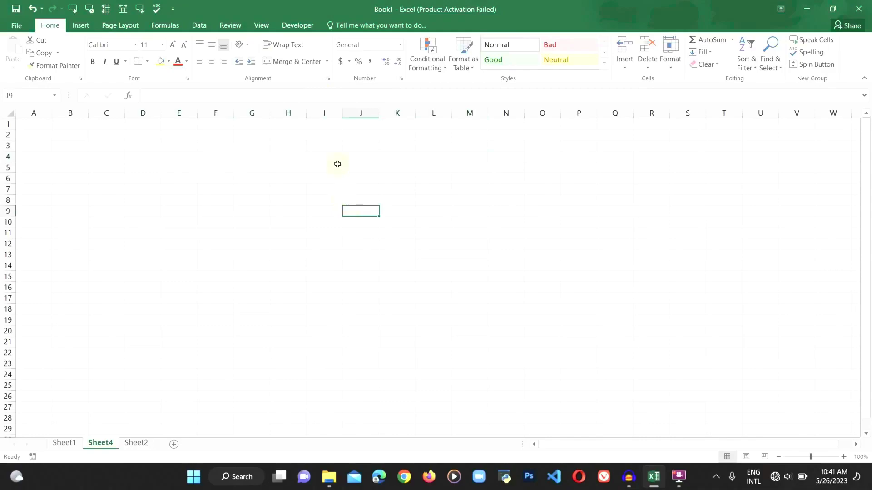
- Enter the headings "1st Term Test" in merged row 4 and "Grade 11" in merged row 5 of Sheet4
left_click(71, 447)
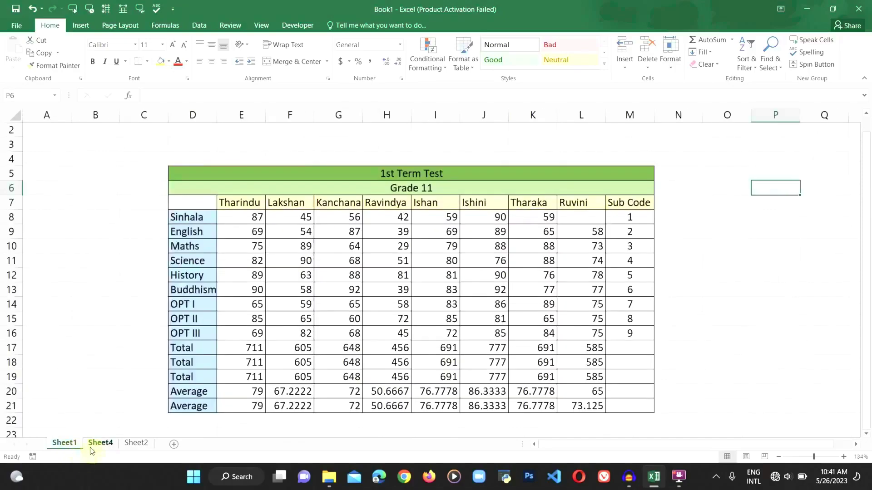
left_click(91, 448)
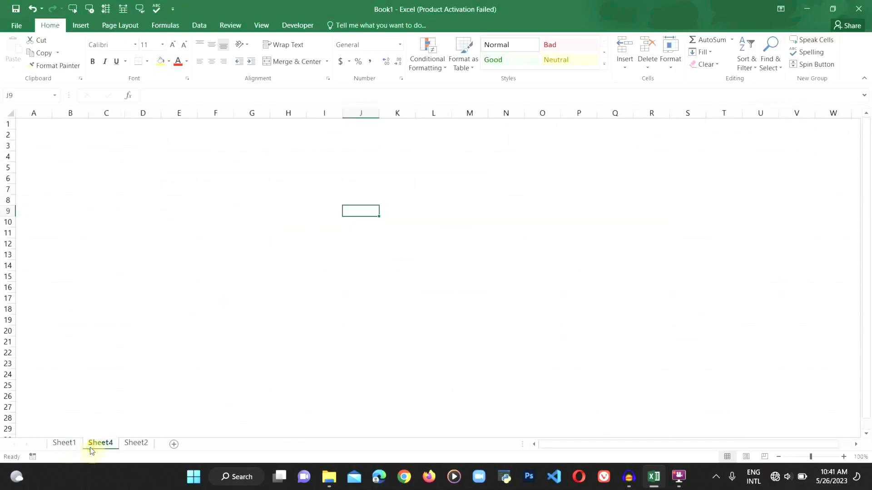
left_click(343, 157)
type("1st Term Test Grade 11")
left_click(331, 178)
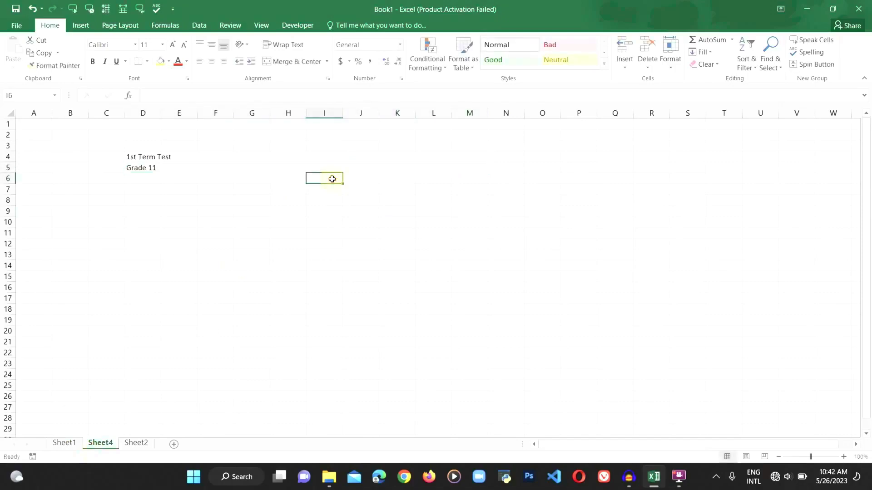
- Center the two heading texts horizontally in merged rows 4 and 5
left_click(304, 155)
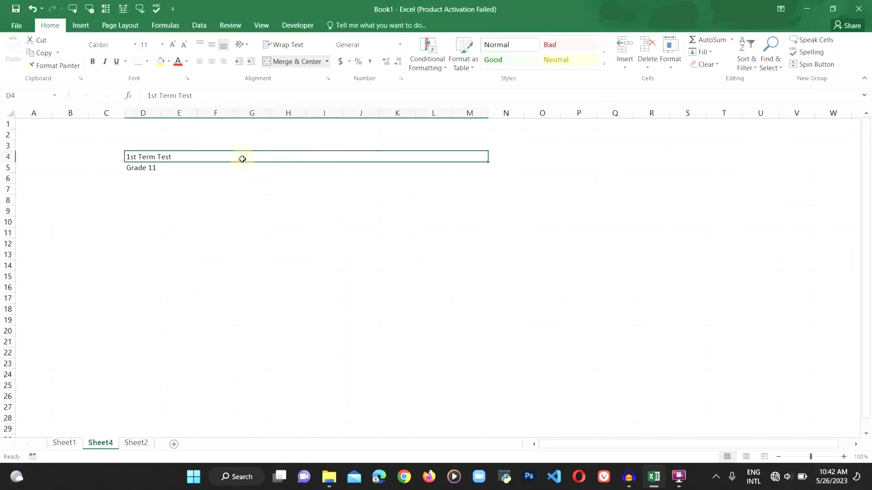
left_click_drag(238, 158, 237, 169)
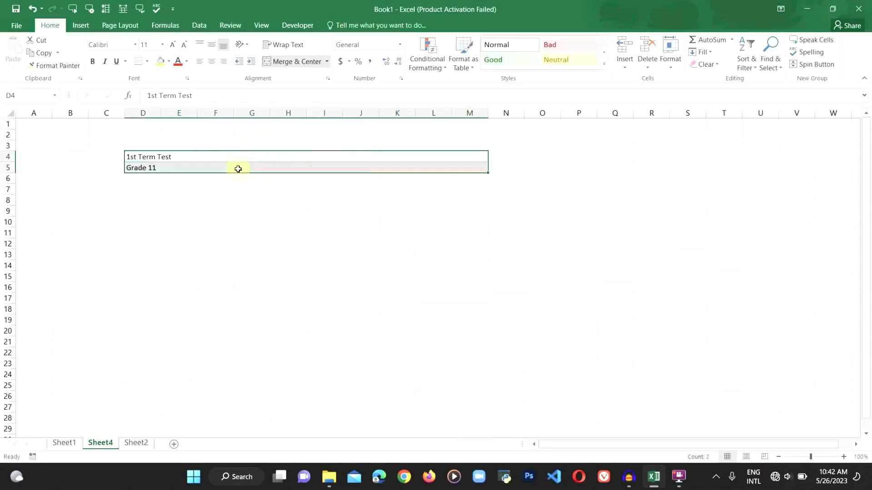
left_click(212, 65)
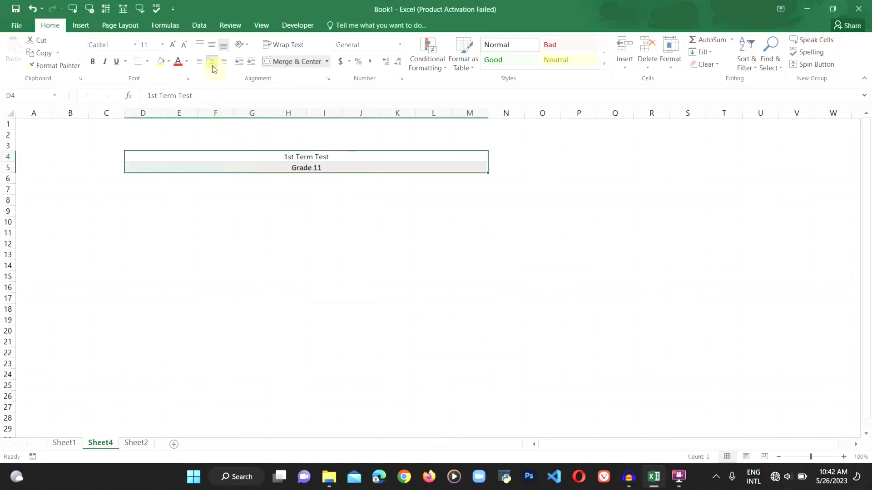
left_click(361, 199)
- Fill the "1st Term Test" row on Sheet4 with medium green, matching the heading of the table on Sheet1
left_click(64, 447)
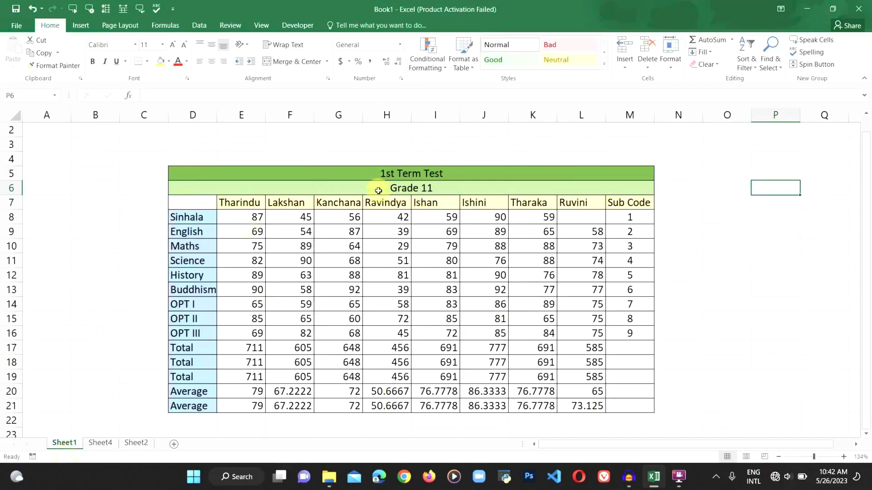
left_click(93, 445)
left_click(132, 157)
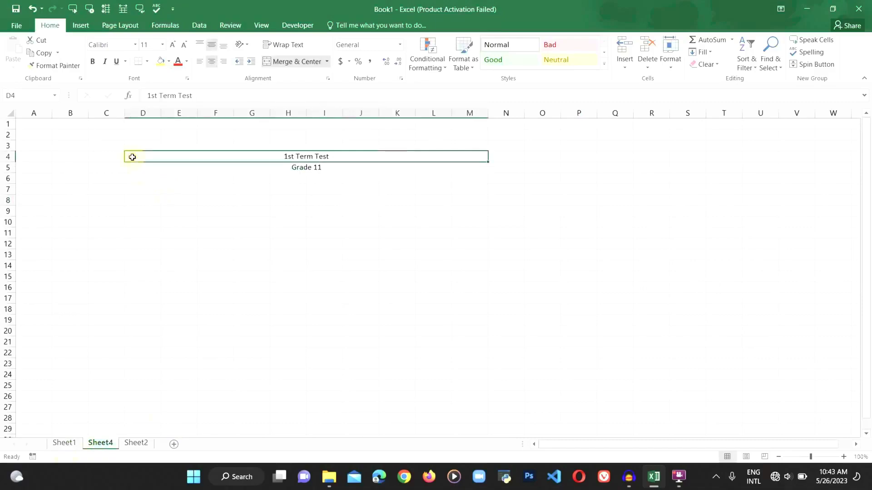
left_click(169, 61)
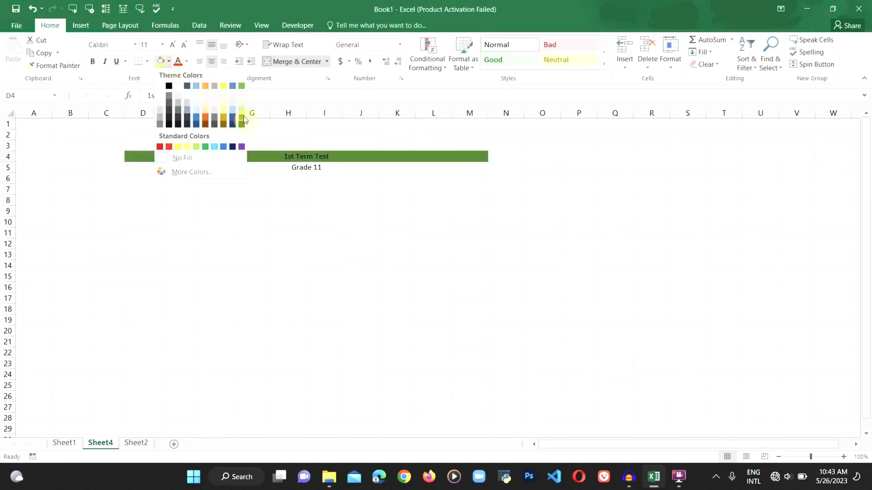
left_click(243, 119)
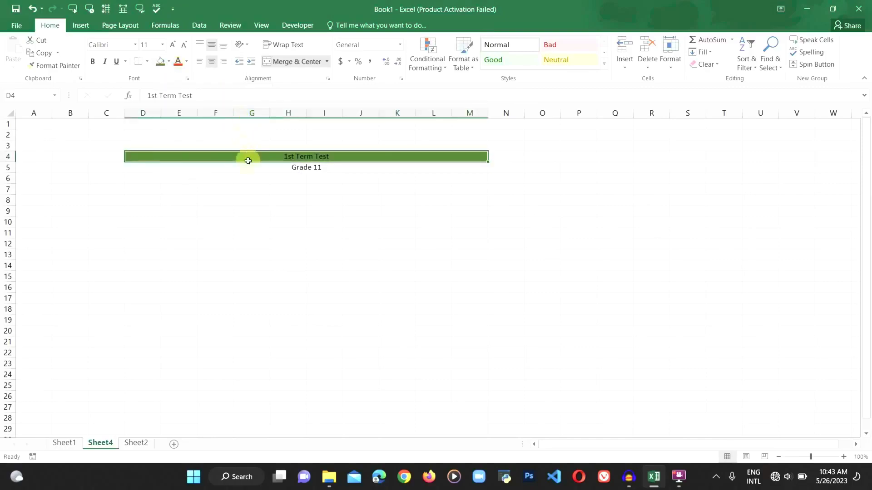
left_click(168, 61)
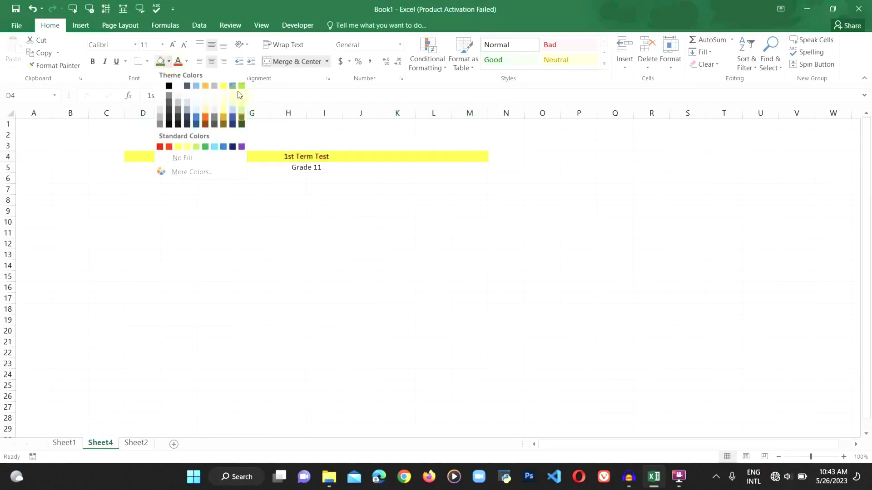
left_click(200, 150)
- Fill the "Grade 11" row with light green
left_click(219, 168)
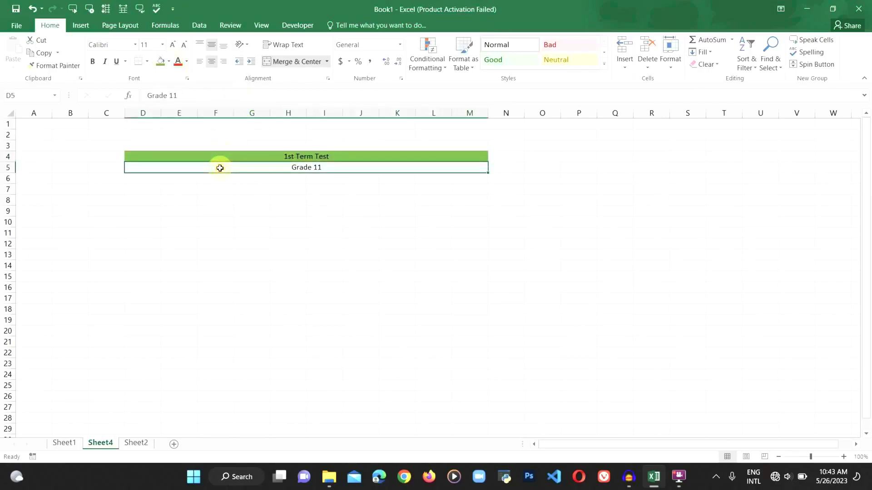
left_click(164, 62)
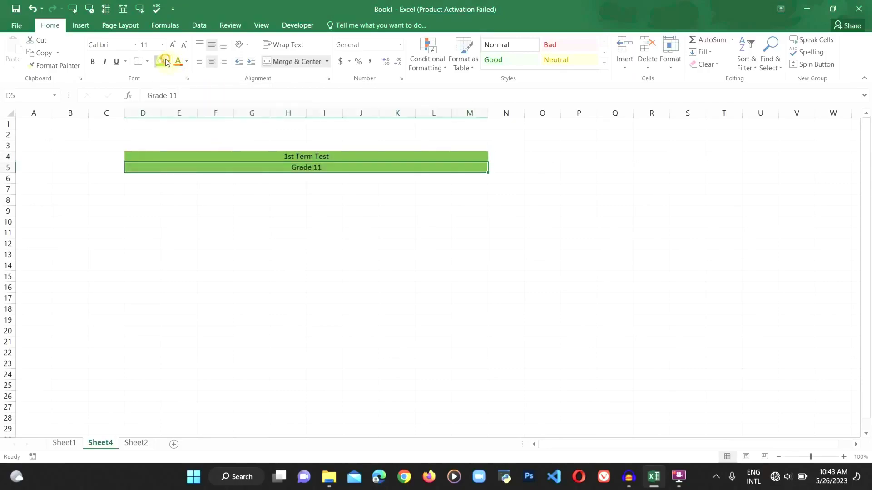
left_click(168, 61)
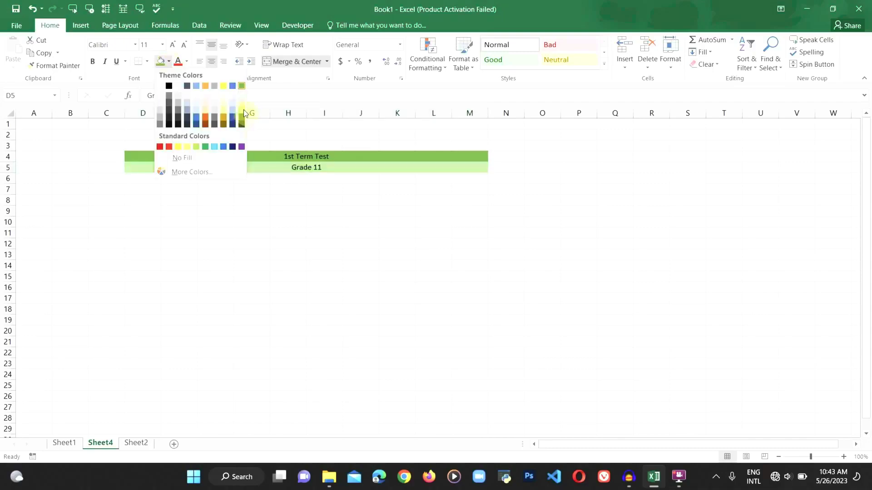
left_click(243, 109)
left_click(334, 247)
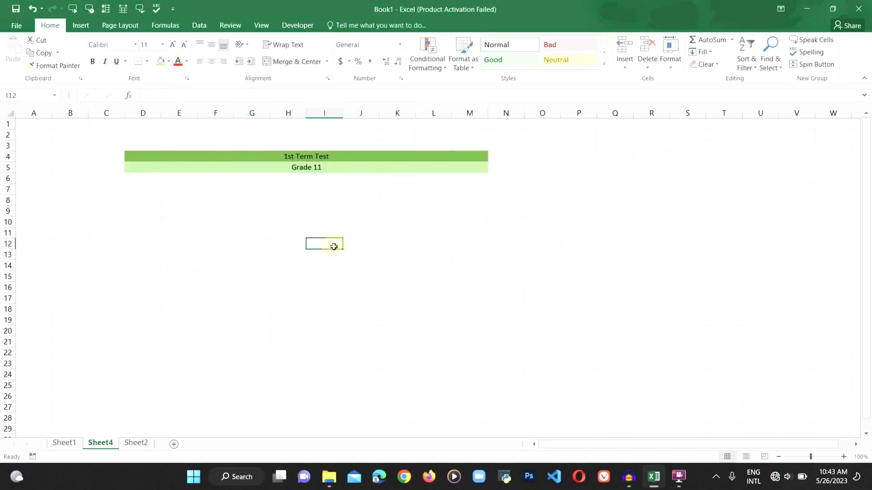
- Copy the student names, subjects and marks in D7:L16 of Sheet1 to Sheet4, starting at cell D6
left_click(64, 443)
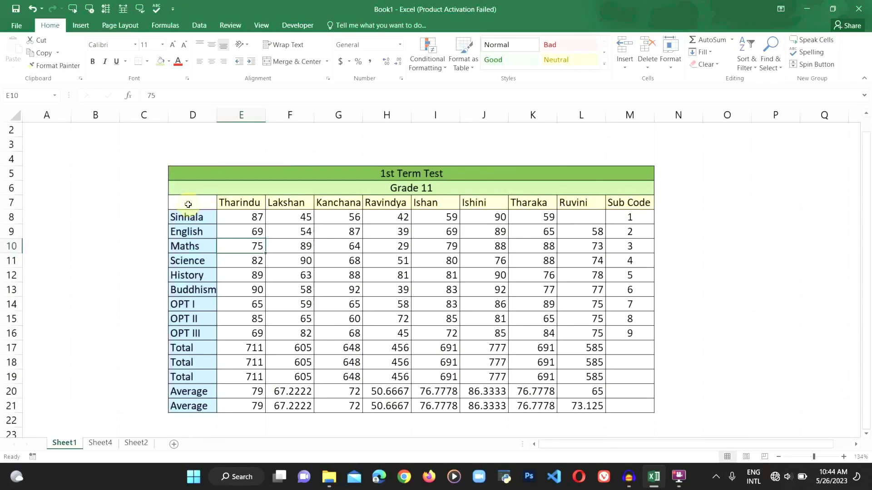
left_click_drag(188, 204, 591, 335)
key("ctrl+c")
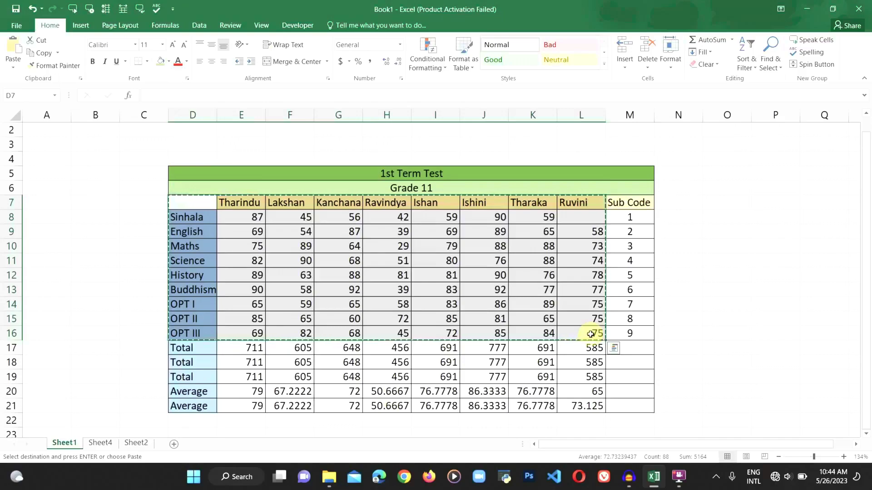
left_click(101, 443)
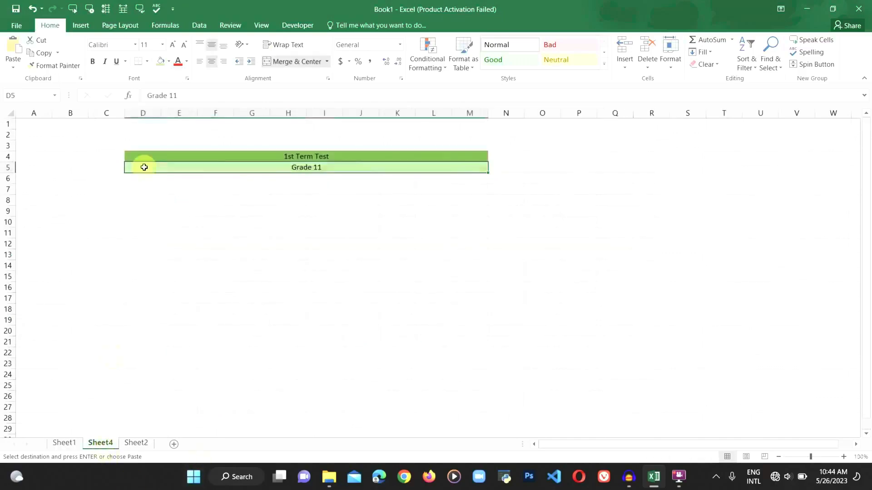
left_click(142, 179)
key("ctrl+v")
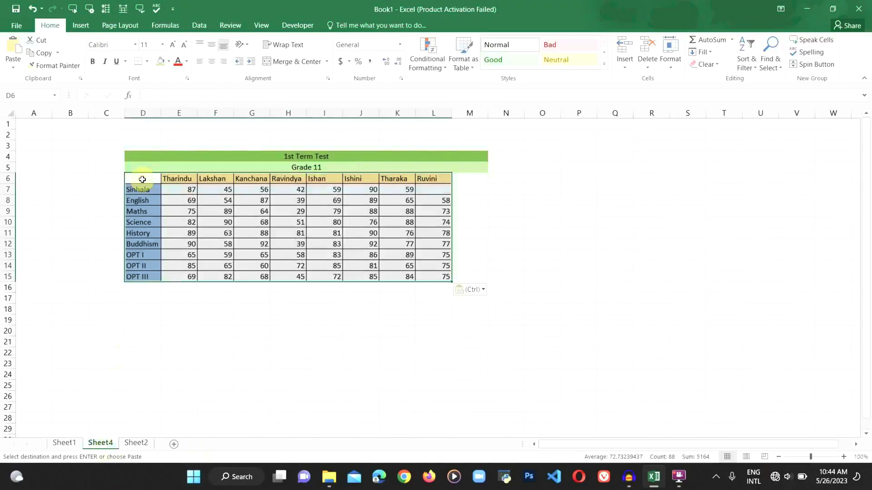
- Copy the Total and Average row labels from D17:D21 of Sheet1 to Sheet4, starting at cell D16
left_click(62, 449)
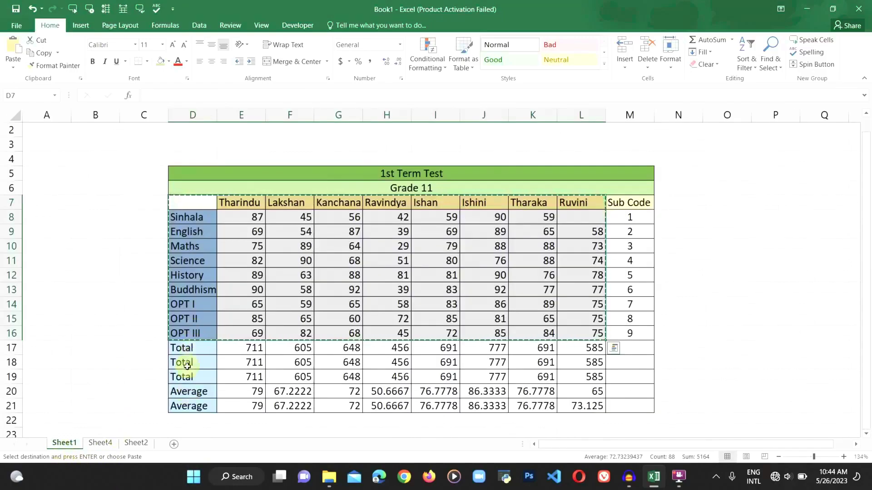
left_click(190, 346)
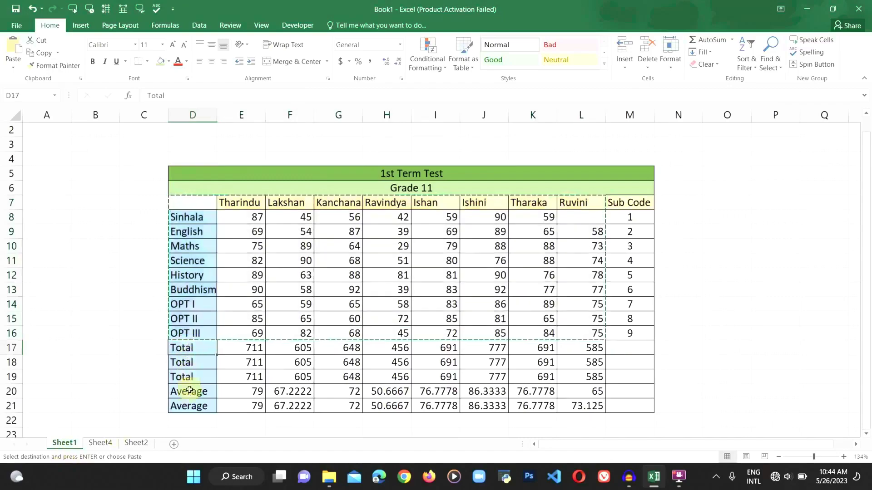
left_click_drag(194, 346, 196, 404)
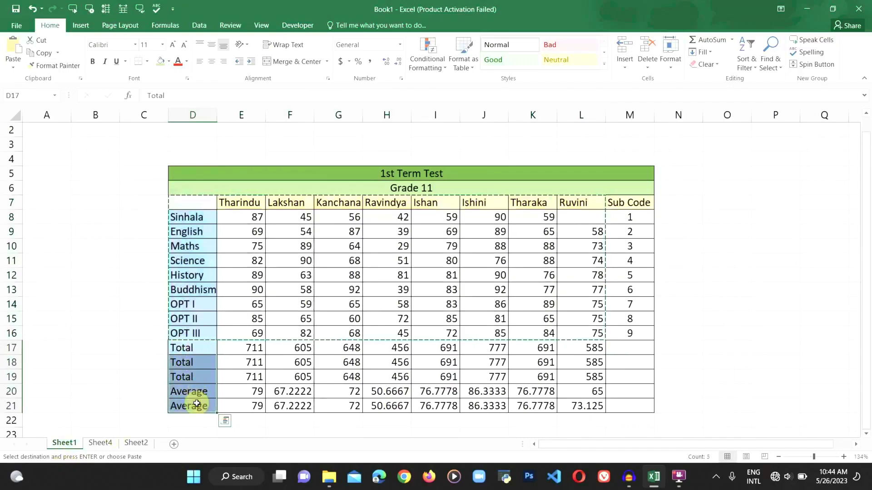
key("ctrl+c")
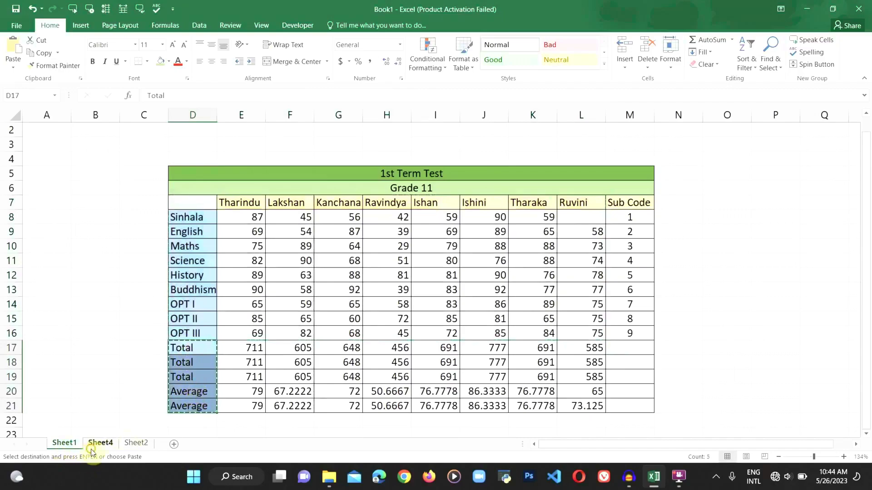
left_click(100, 442)
left_click(142, 289)
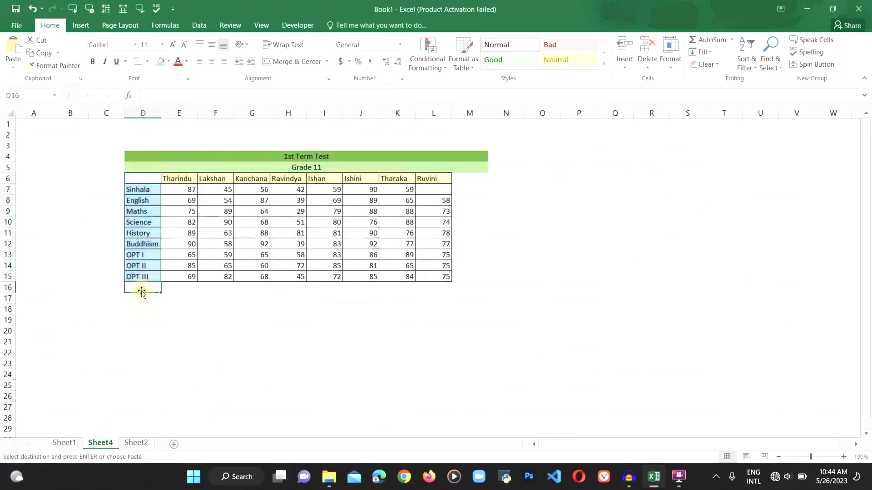
key("ctrl+v")
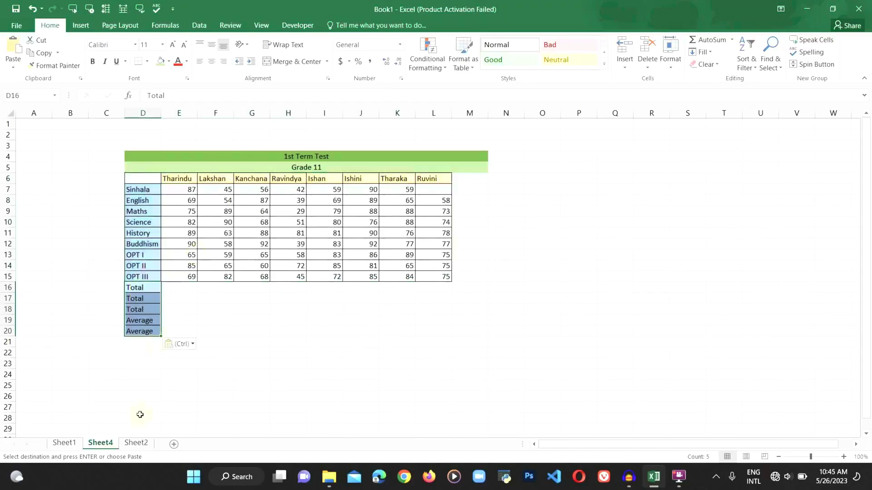
- Copy the "Sub Code" heading from Sheet1 to cell M6 on Sheet4
left_click(64, 443)
left_click(637, 207)
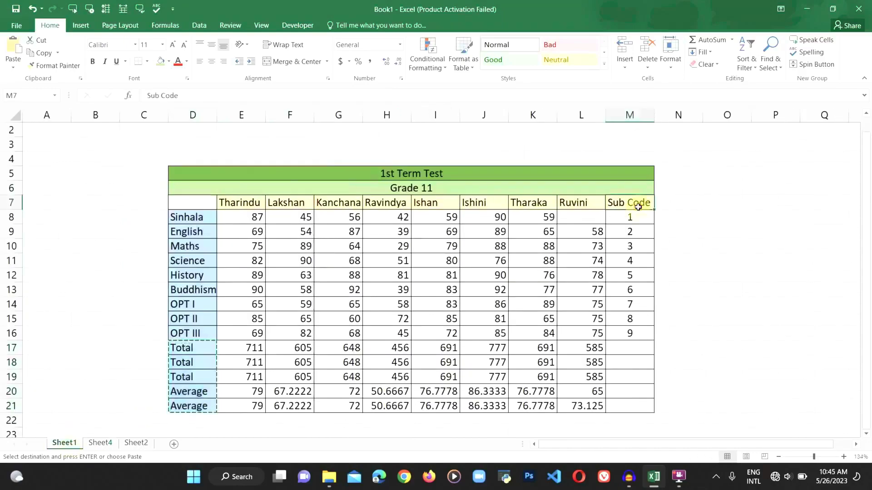
key("ctrl+c")
left_click(107, 449)
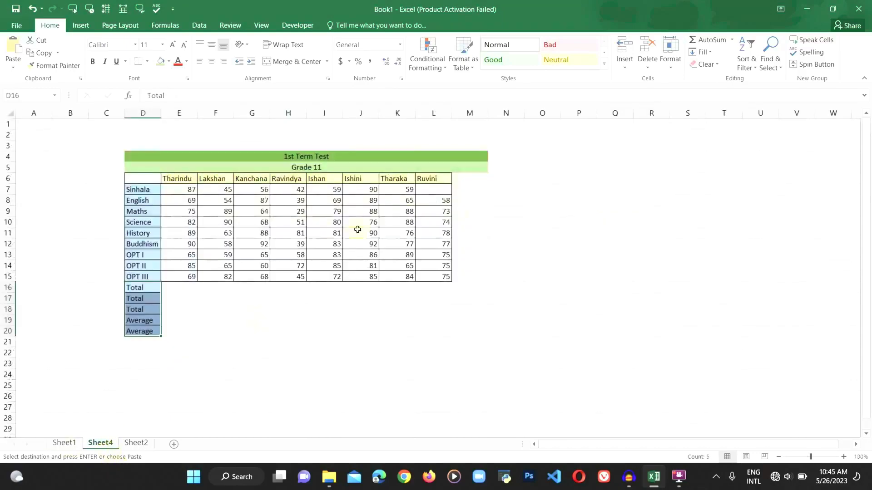
left_click(468, 182)
key("ctrl+v")
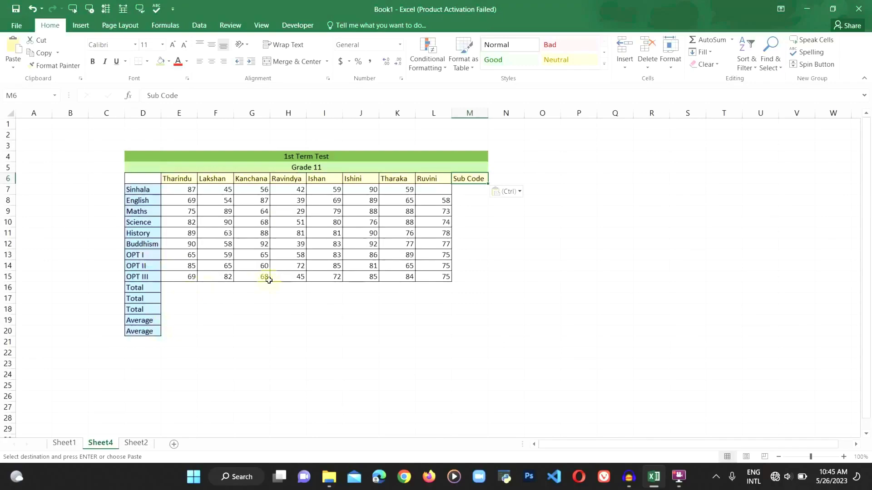
- Apply All Borders to the merged "1st Term Test" and "Grade 11" heading rows
left_click_drag(149, 158, 177, 171)
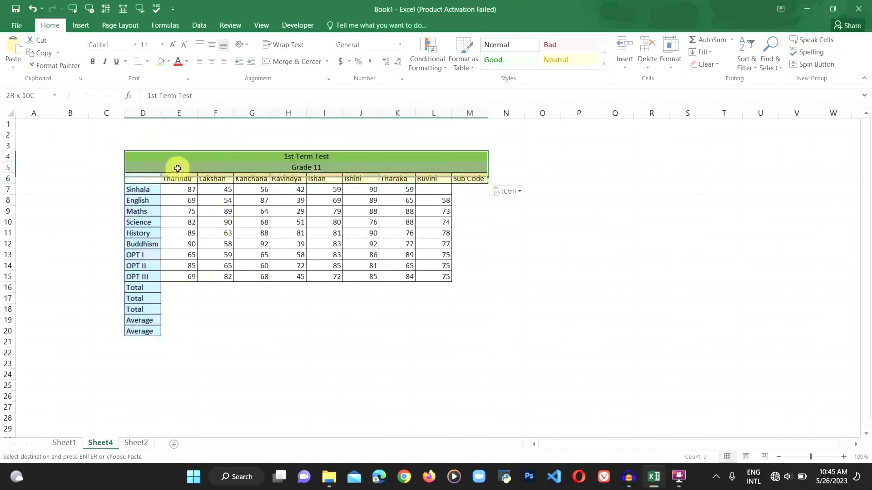
left_click(147, 63)
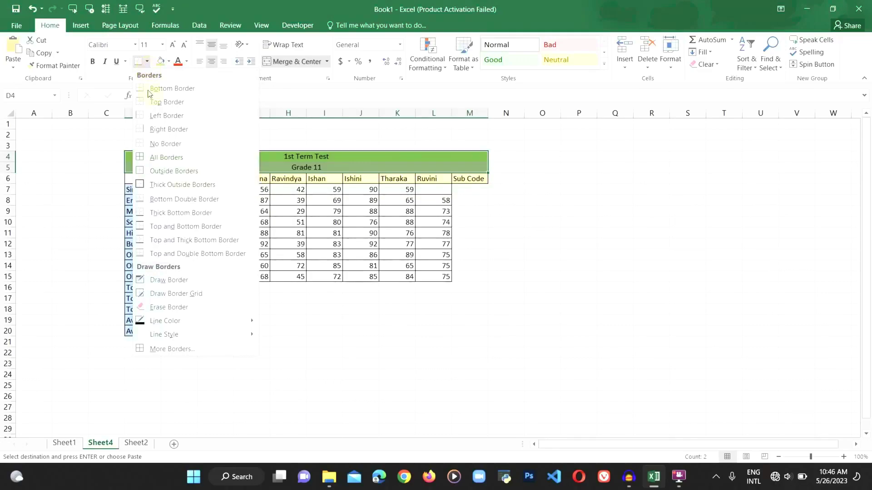
left_click(169, 160)
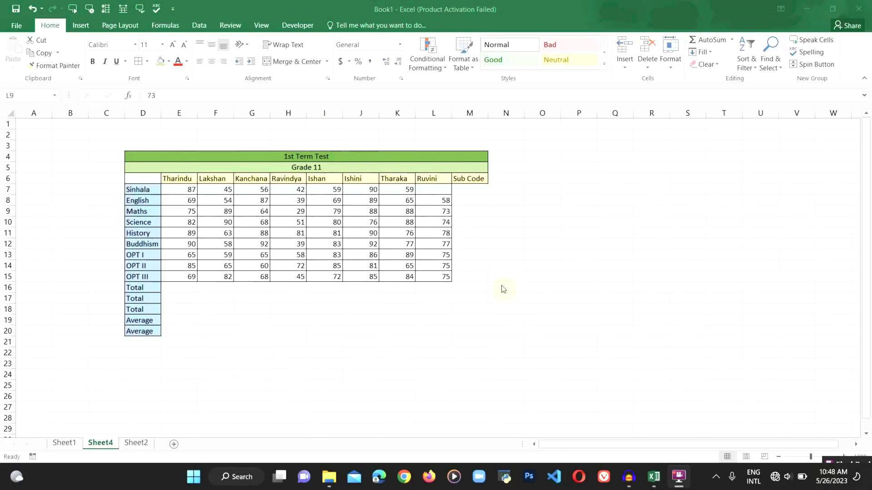
- Try center, left and right alignment on the Science mark in cell J10
left_click(368, 224)
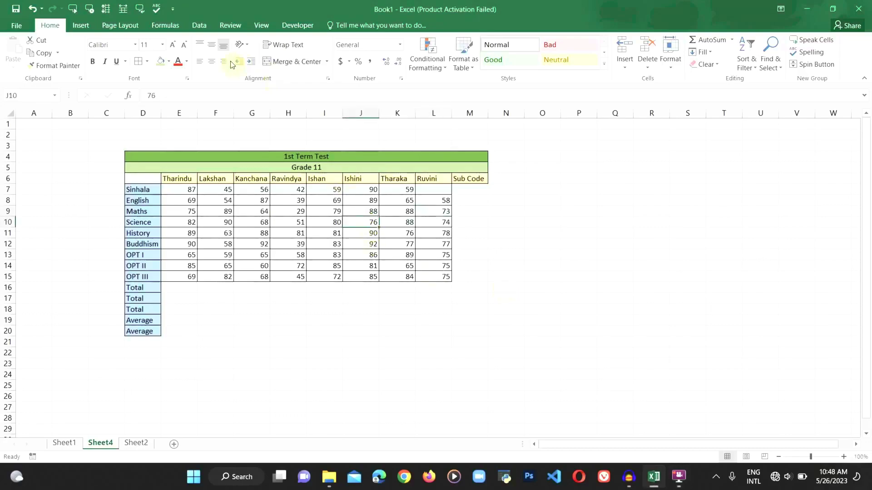
left_click(212, 62)
left_click(201, 61)
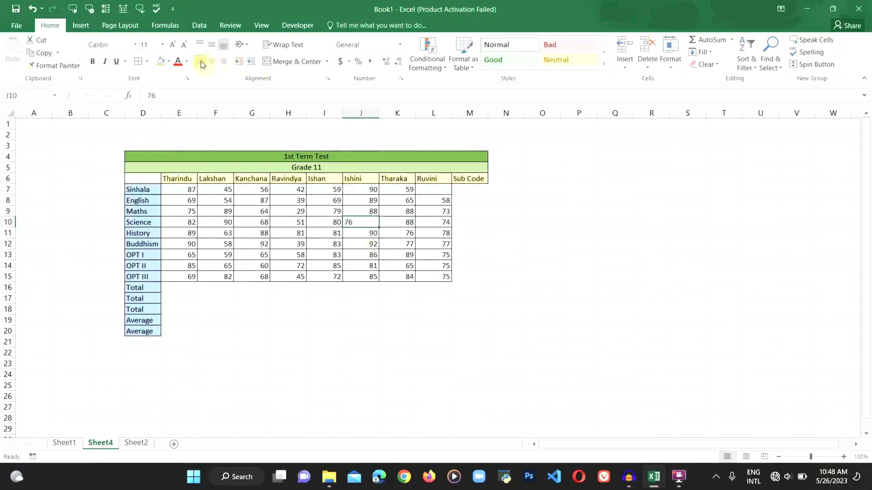
left_click(225, 65)
- Add all borders to the Sub Code column from M6 to M15
left_click_drag(467, 180, 469, 275)
left_click(138, 61)
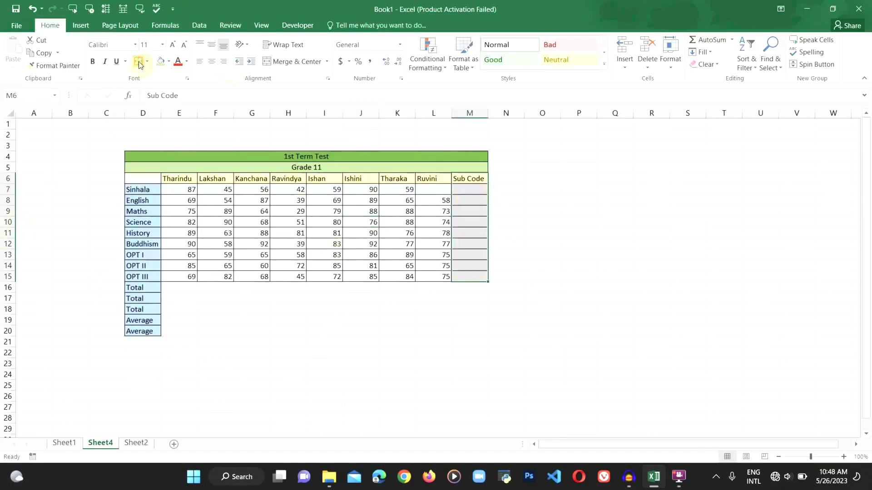
left_click(324, 341)
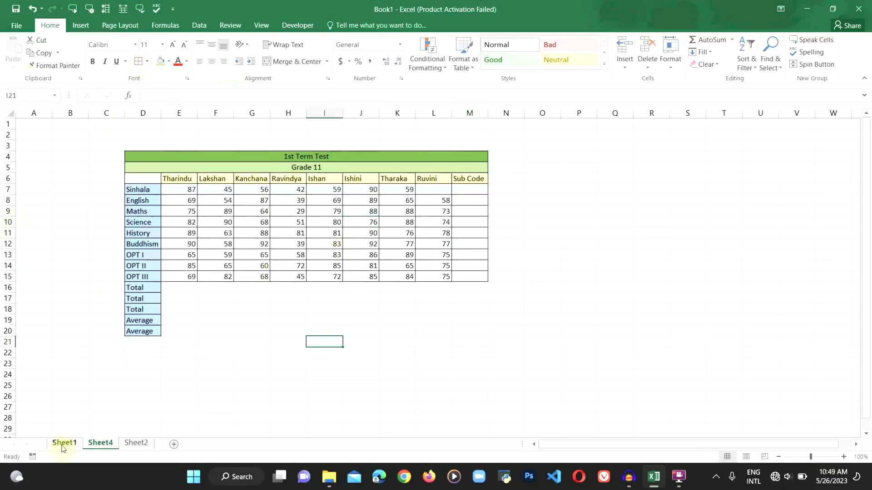
- Enter the subject codes 01 to 09 in the Sub Code column, cells M7 to M15 on Sheet4
left_click(63, 443)
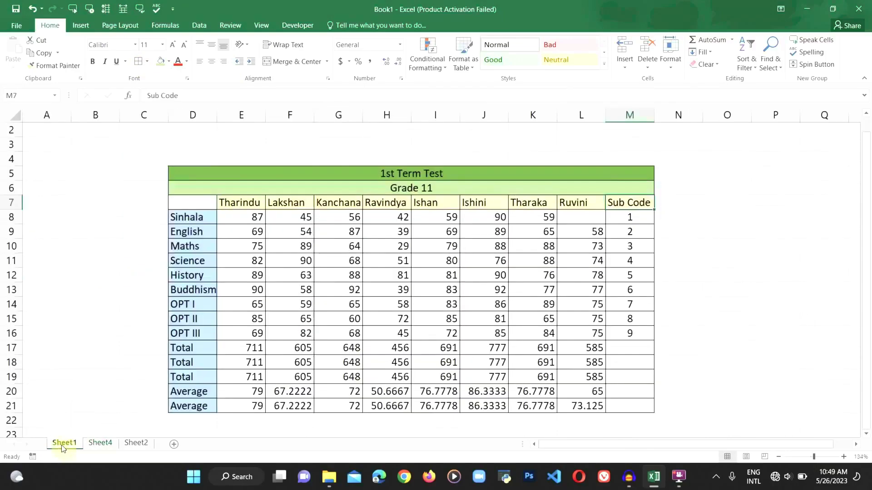
left_click(100, 443)
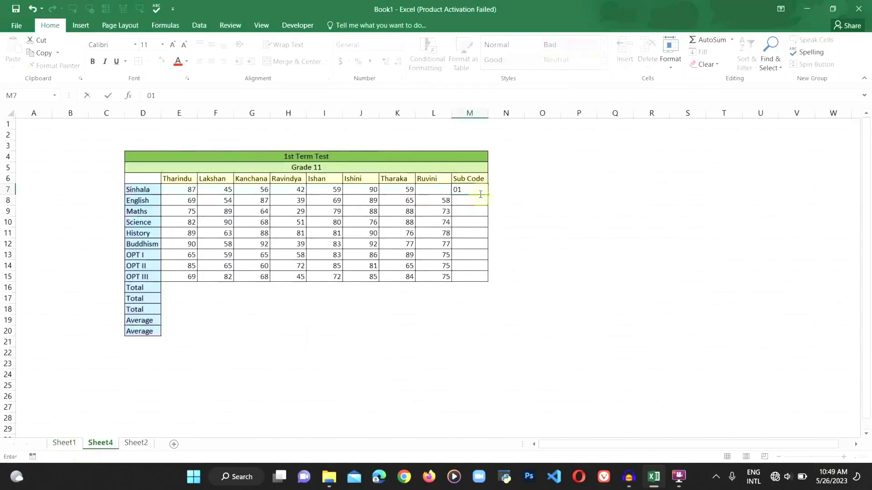
left_click(479, 198)
type("02")
key("Return")
type("3")
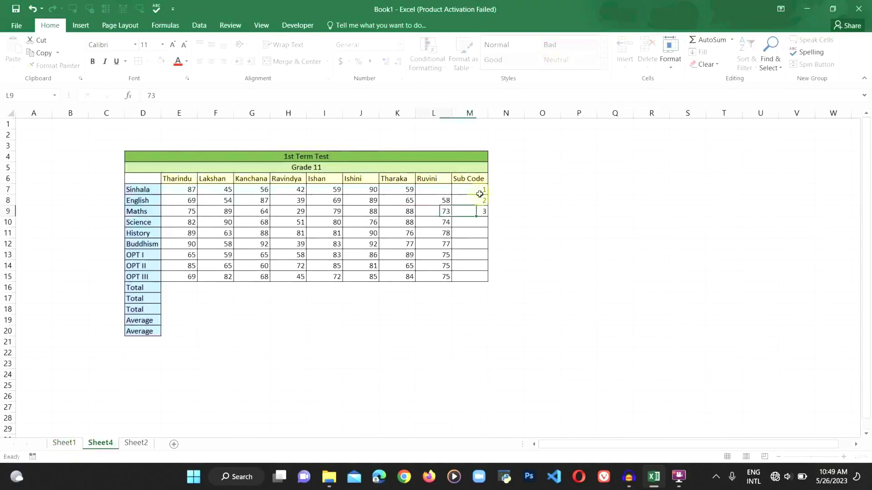
key("Return")
type("4")
key("Return")
type("5")
key("Return")
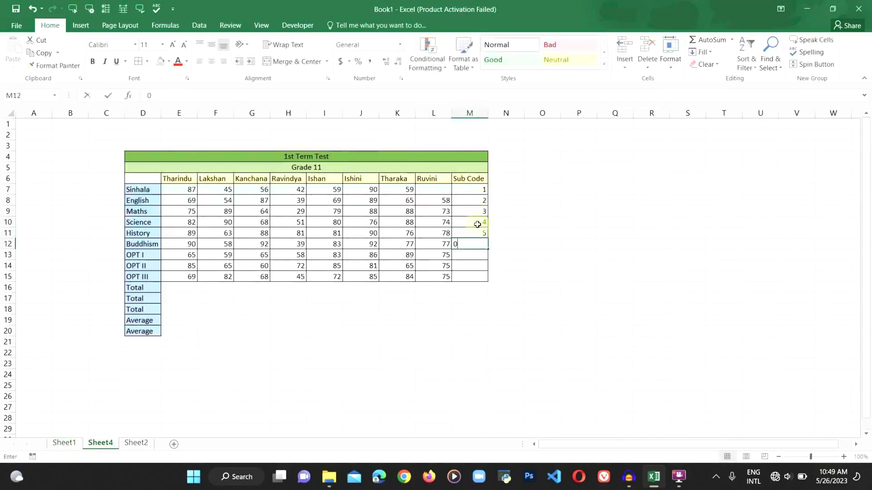
type("06")
key("Return")
type("07")
key("Return")
type("08")
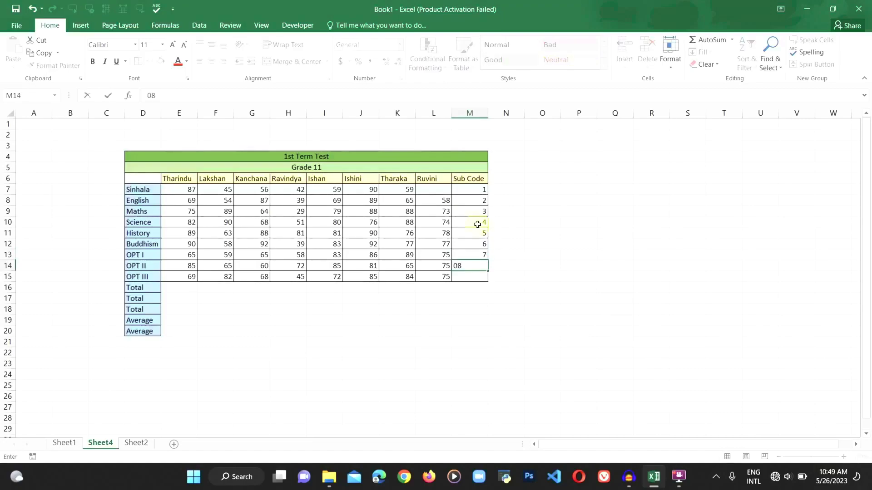
key("Return")
type("09")
key("Return")
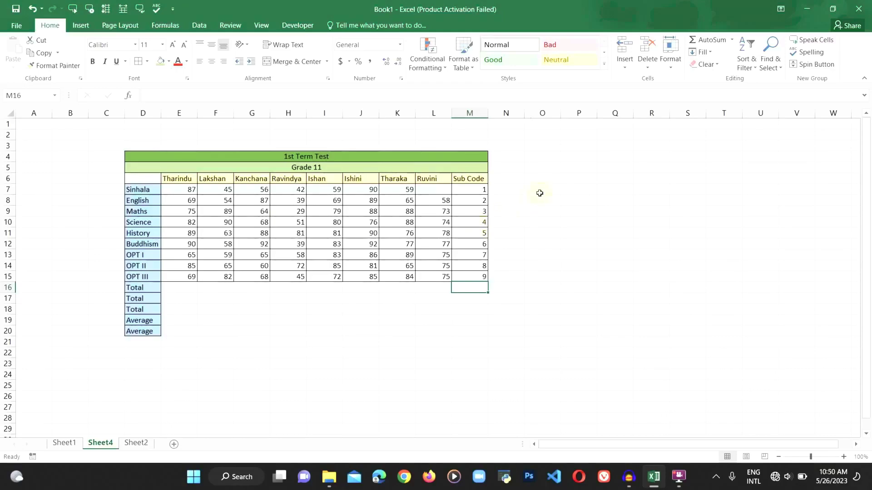
- Enter a sample phone number with a leading zero in cell O7 beside the table
left_click(539, 194)
type("077")
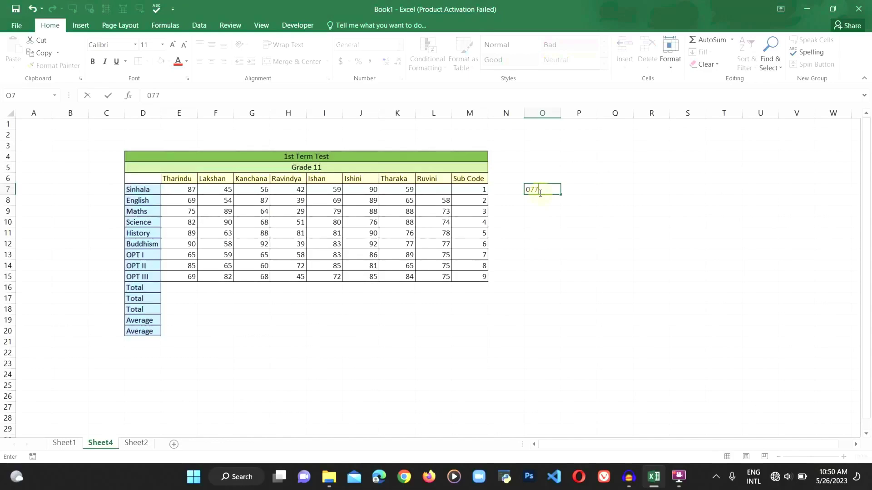
type("000000")
key("Return")
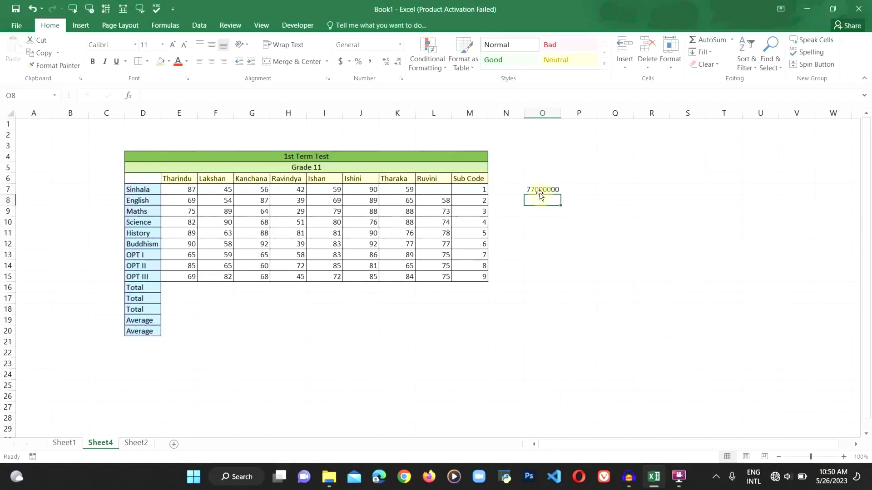
- Format the Sub Code cells M7 to M15 as Text and clear their contents
left_click(471, 187)
left_click_drag(471, 186, 471, 278)
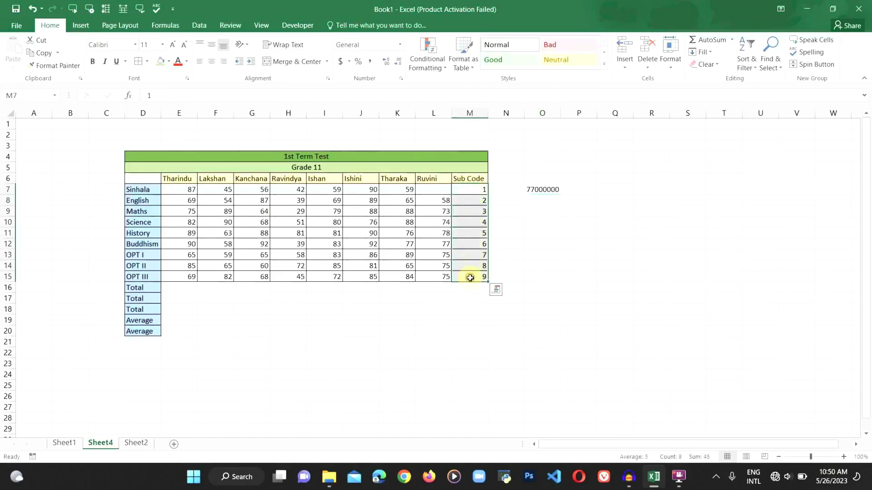
left_click(400, 81)
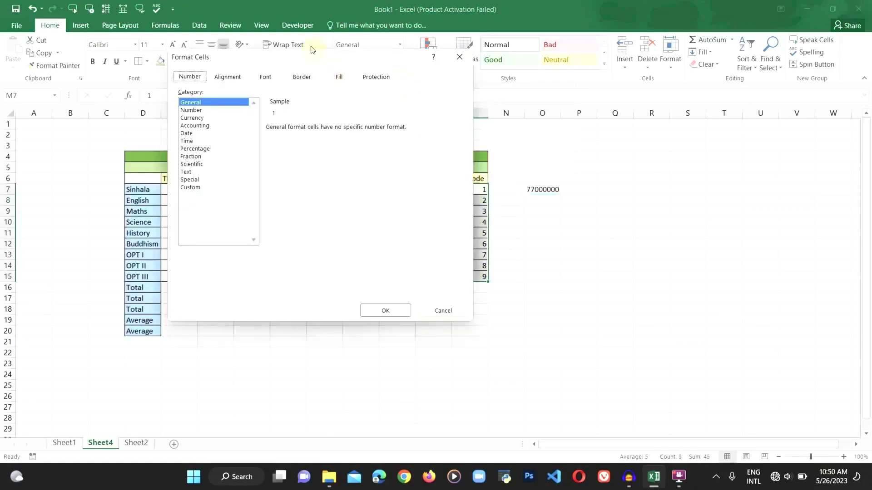
left_click_drag(287, 56, 606, 59)
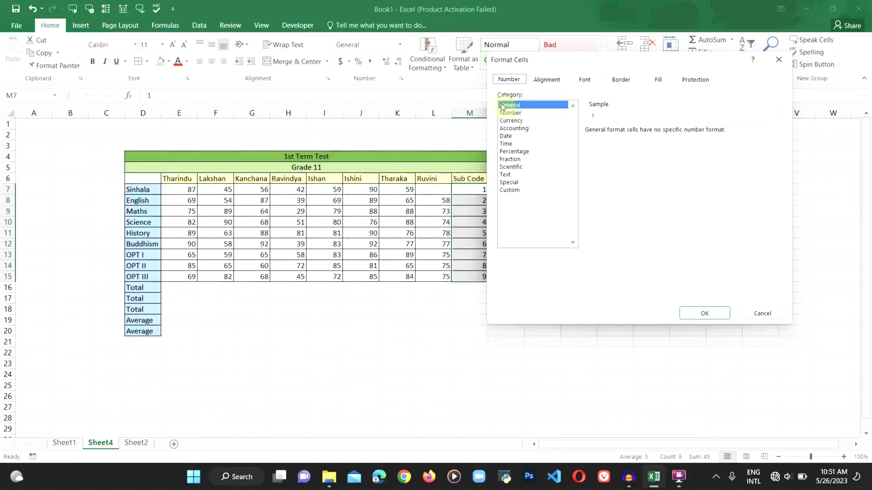
left_click(505, 175)
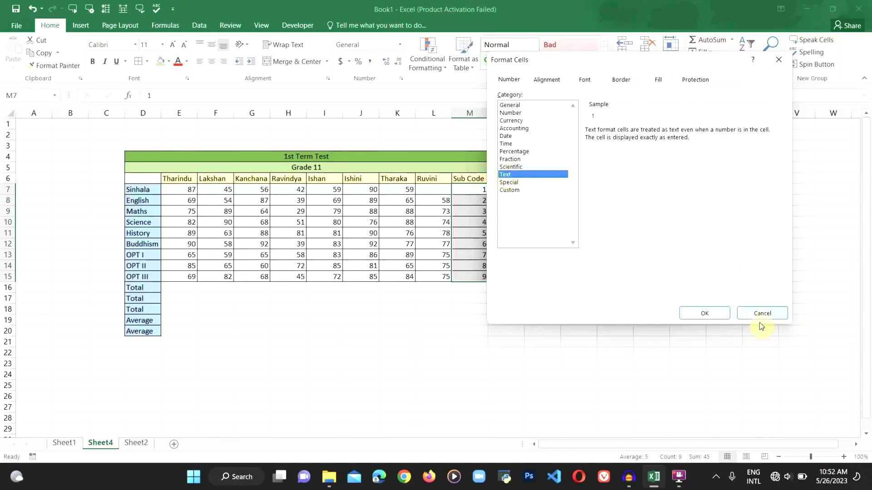
left_click(704, 313)
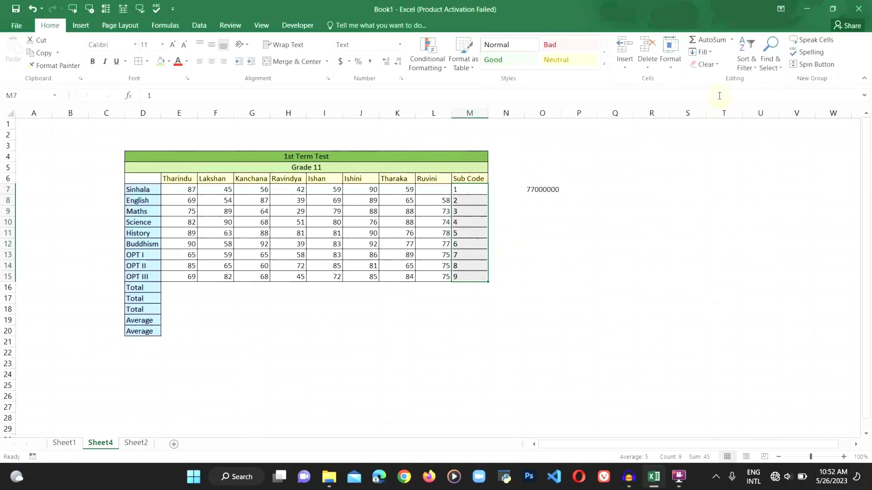
left_click(719, 66)
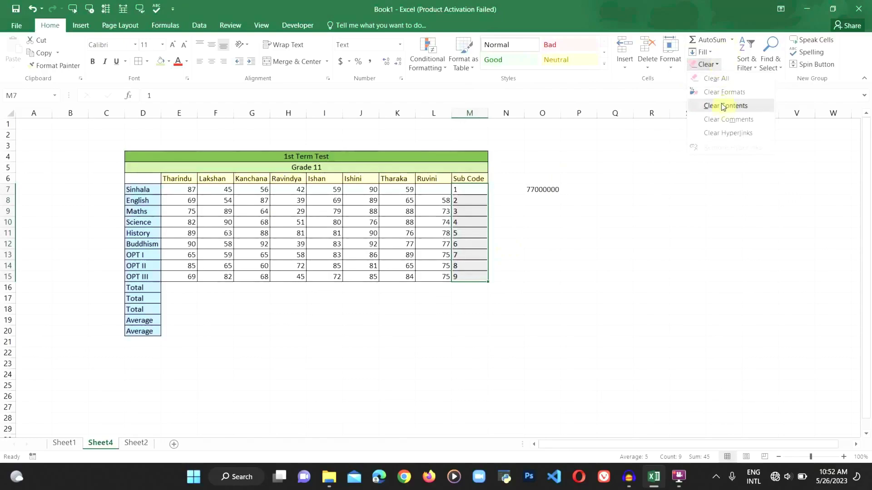
left_click(723, 106)
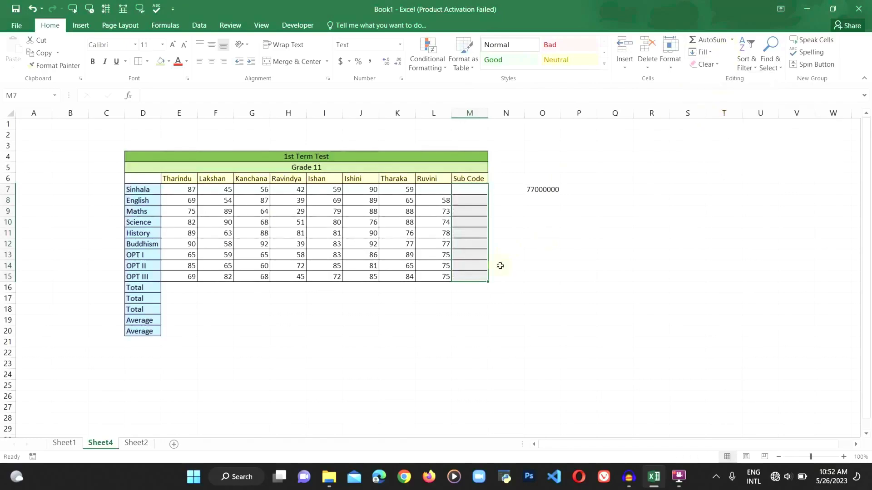
- Enter the codes 01, 02 and 03 in M7 to M9 and fill the series down to 09 in M15
left_click(477, 189)
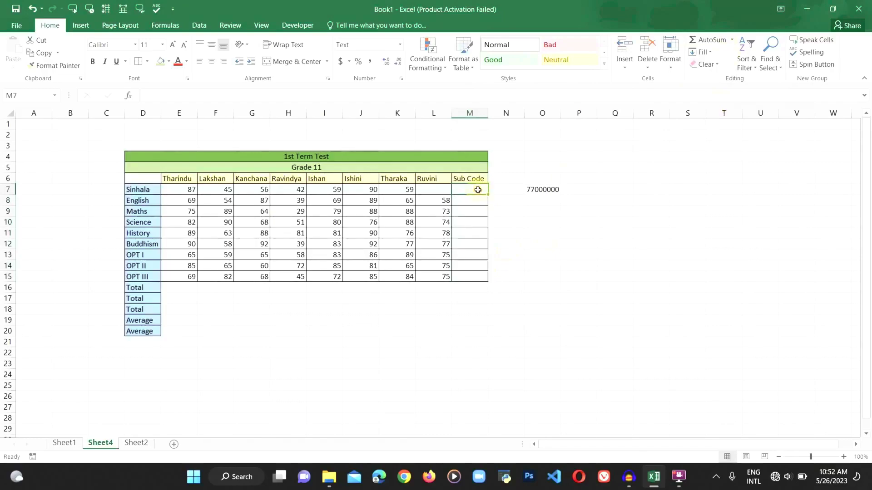
type("01")
key("Return")
type("02")
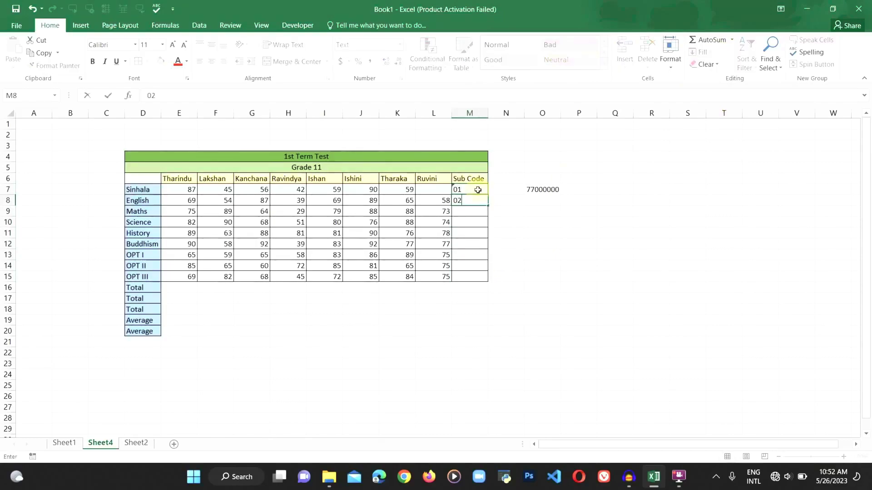
key("Return")
type("03")
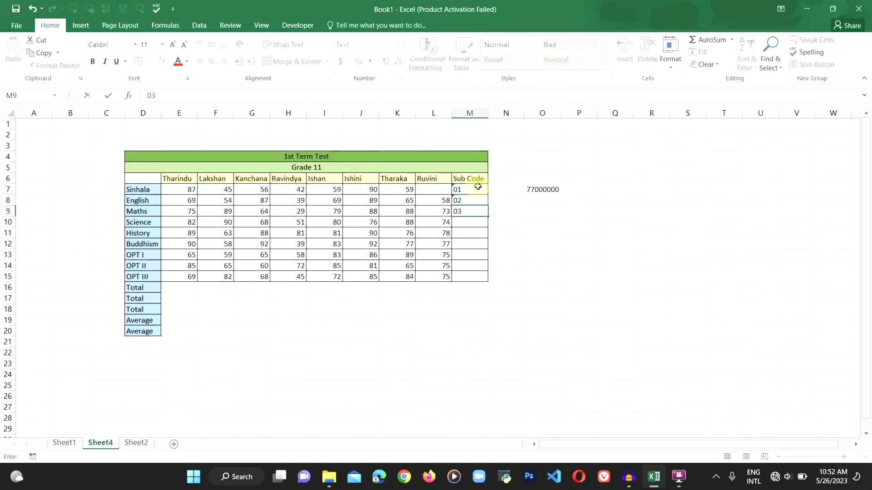
left_click_drag(477, 189, 484, 282)
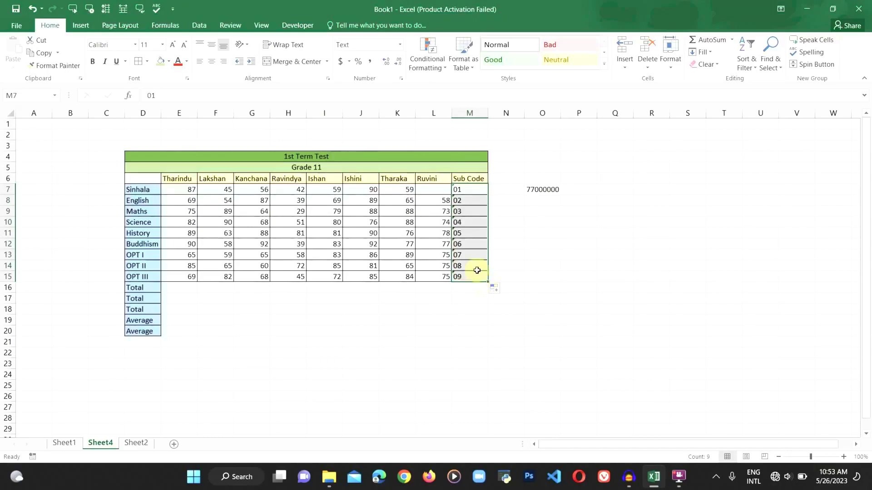
- Center the subject codes horizontally in cells M7 to M15
left_click(214, 67)
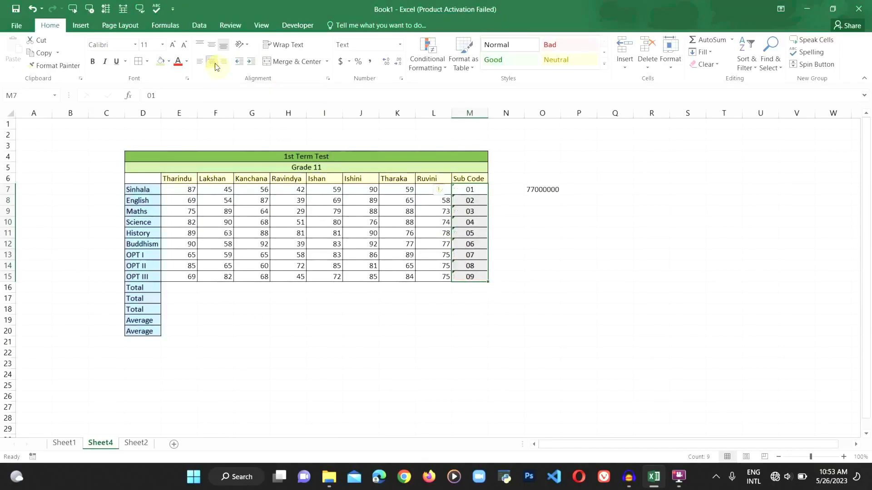
left_click(542, 266)
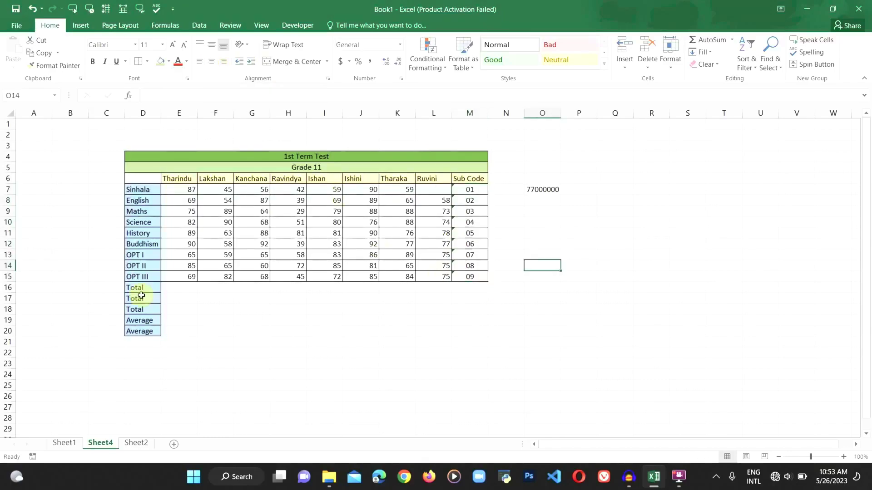